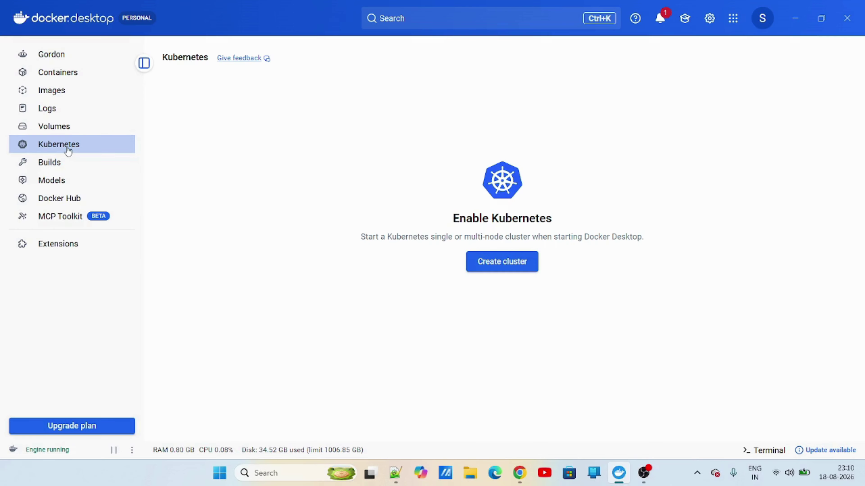
Step: Create and install a Kubernetes cluster of type kind with 1 node and Kubernetes version 1.36.1
left_click(519, 272)
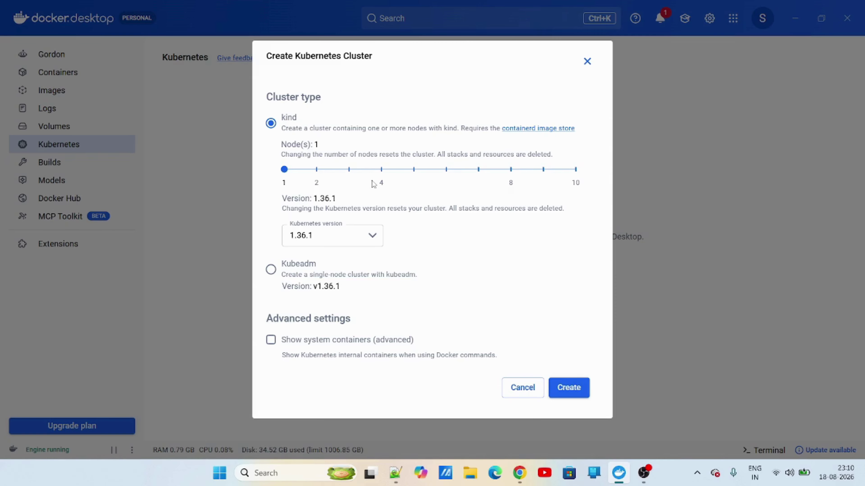
left_click_drag(349, 175, 378, 179)
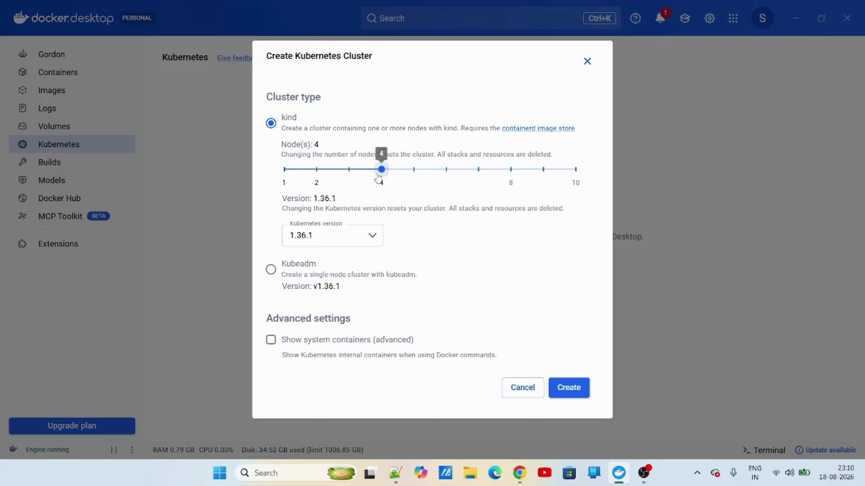
left_click(285, 170)
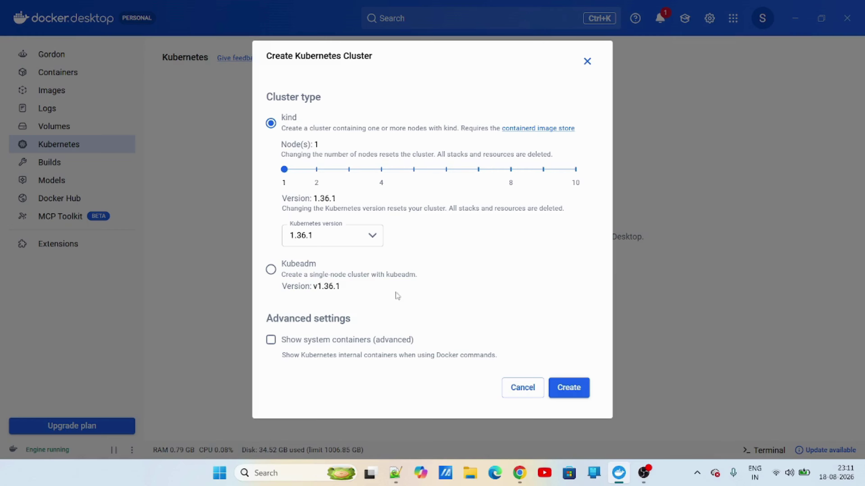
left_click(354, 239)
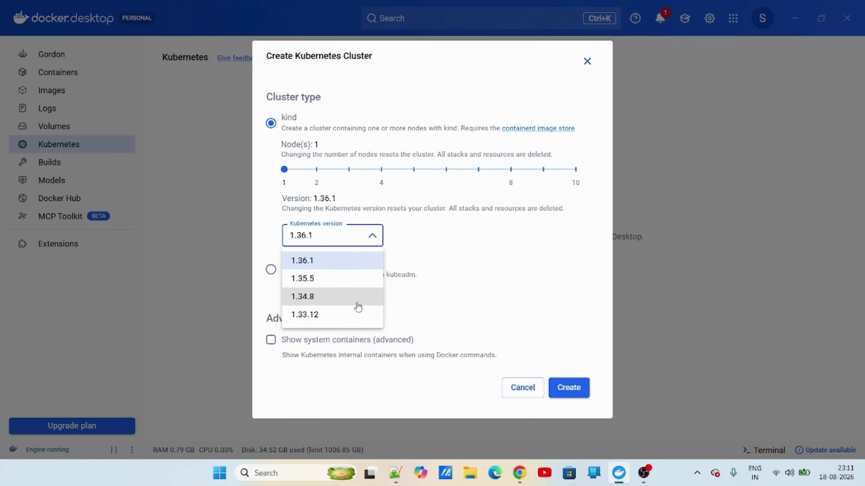
left_click(449, 238)
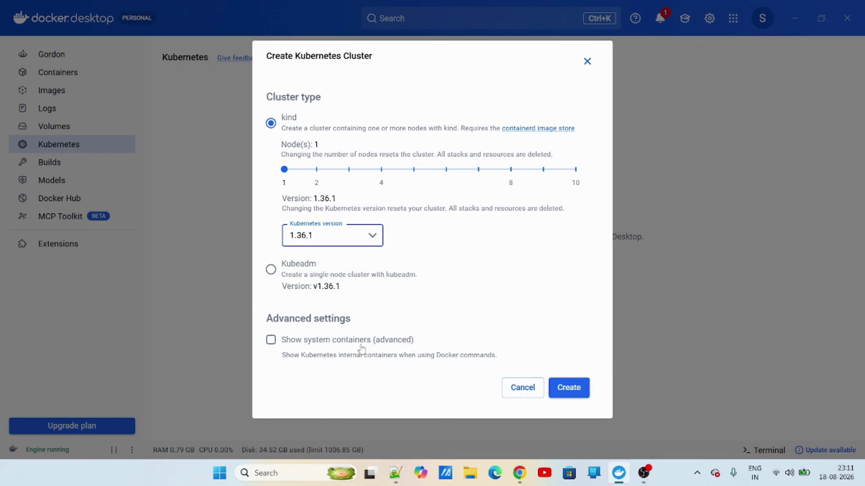
left_click(567, 389)
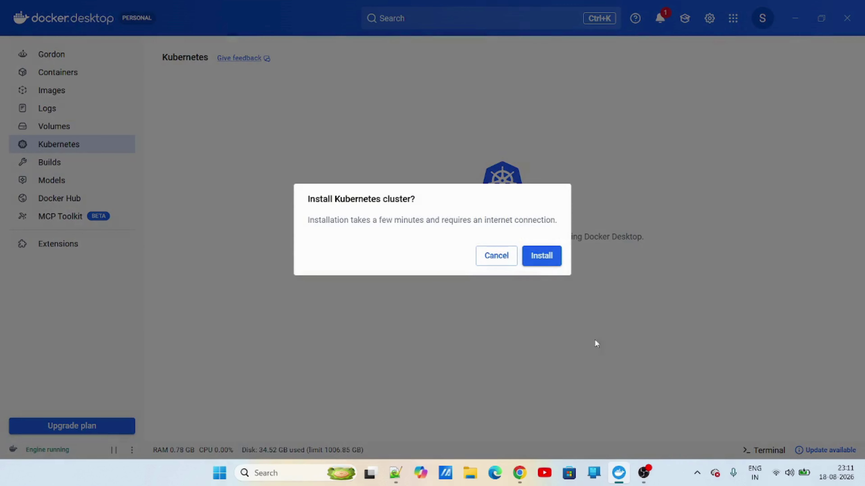
left_click(546, 259)
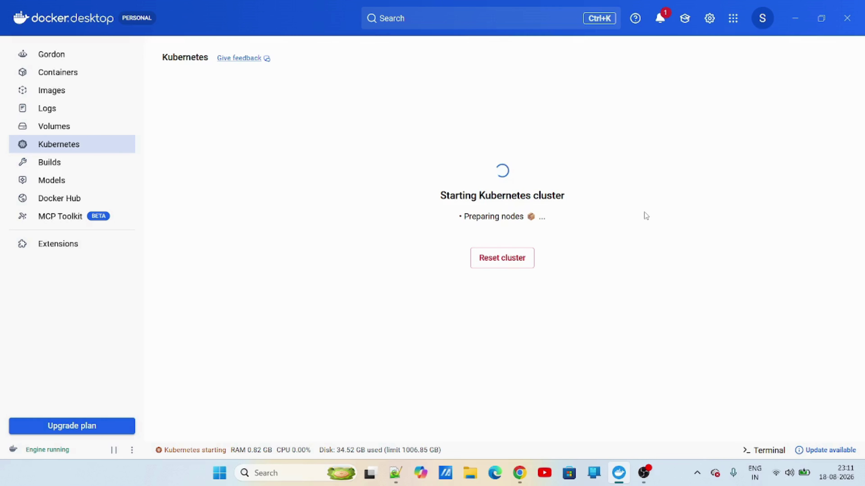
Step: Switch to Chrome and review the kubectl section and its installation options on the Download Kubernetes page
left_click(520, 473)
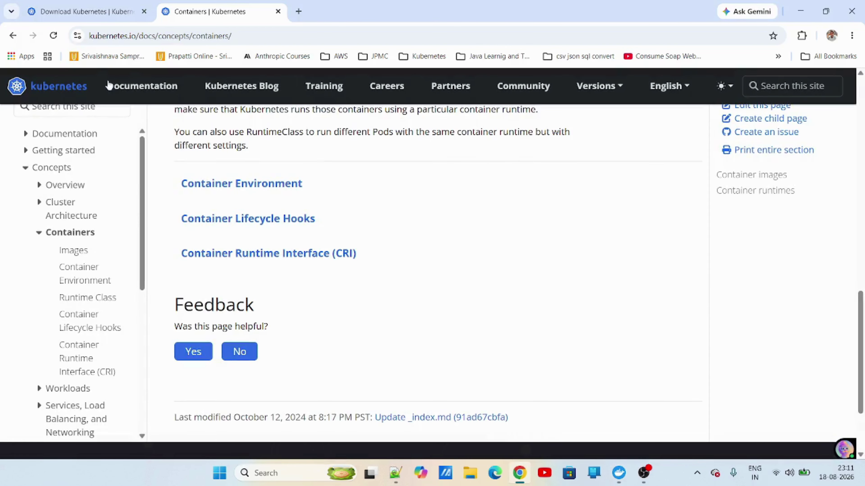
left_click(87, 11)
double_click(282, 301)
left_click(330, 315)
scroll(369, 298, "down", 1)
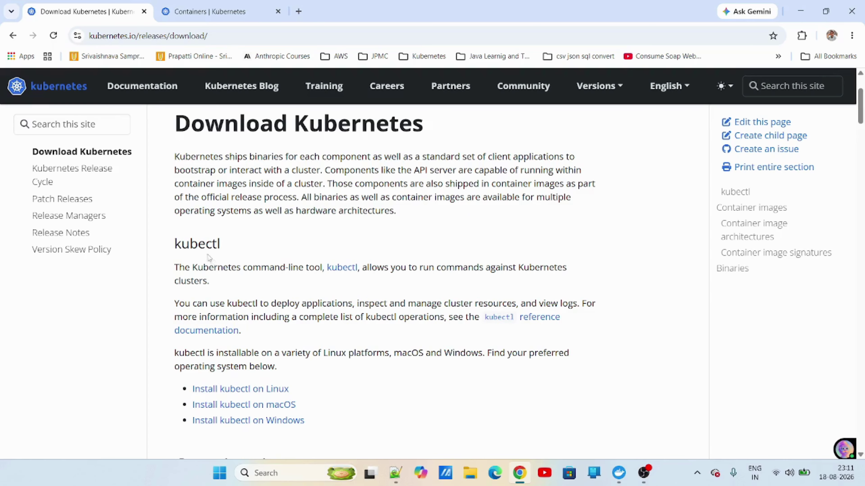
scroll(320, 341, "down", 1)
scroll(321, 343, "down", 1)
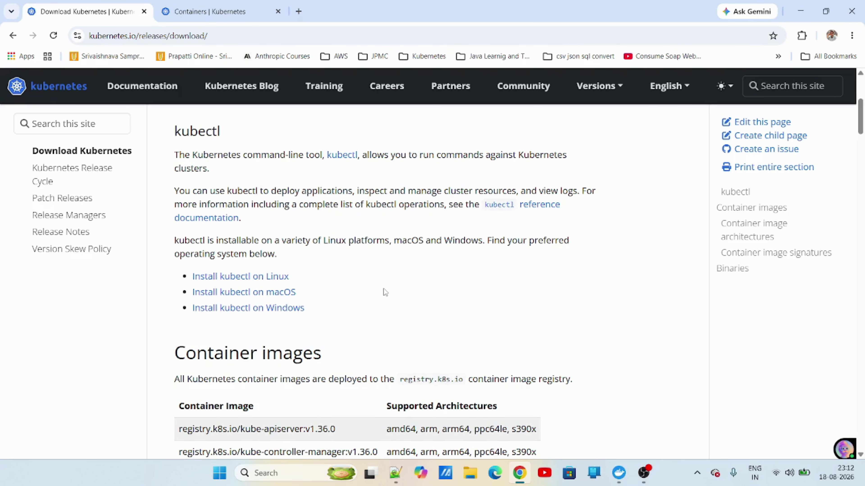
scroll(385, 291, "up", 3)
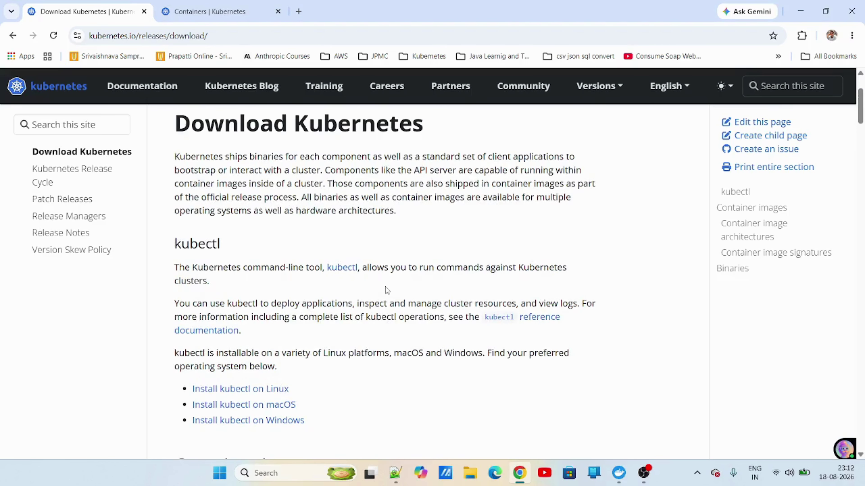
scroll(373, 298, "down", 2)
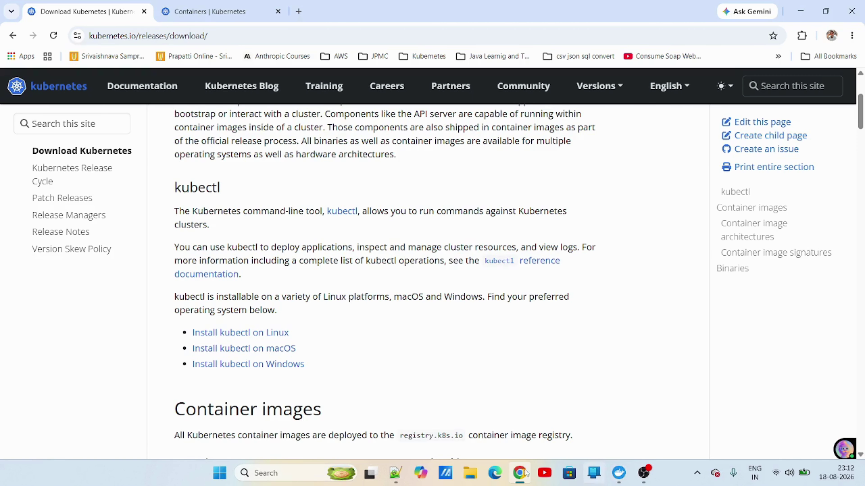
Step: Open Command Prompt and run kubectl without arguments to list its available commands
left_click(306, 472)
type("cmd")
key("Return")
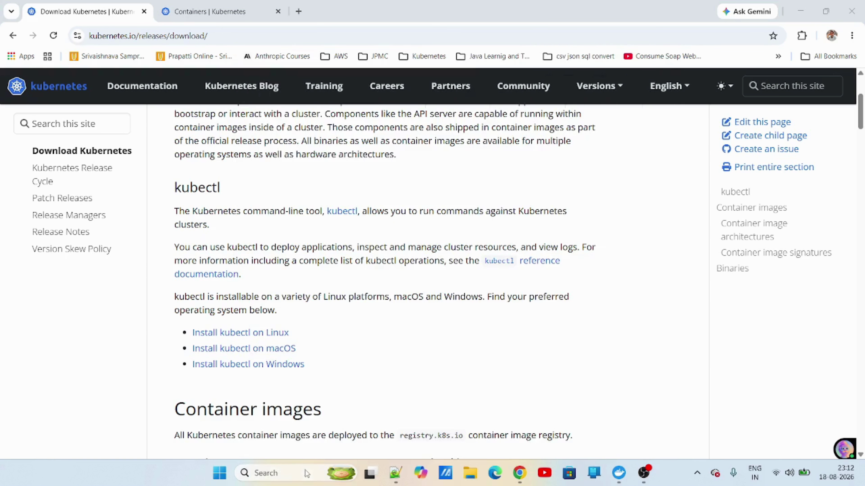
type("kubectl")
key("Return")
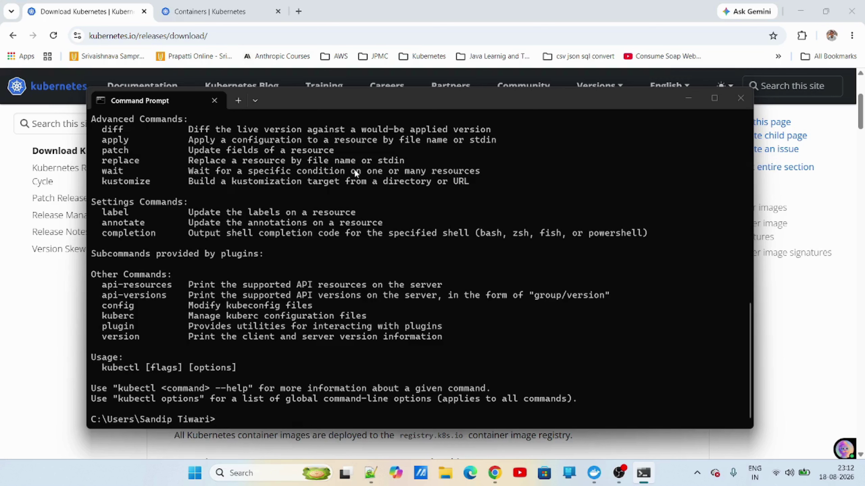
Step: Review the kubectl command groups in the help output and run kubectl version
scroll(414, 222, "up", 9)
scroll(419, 223, "up", 6)
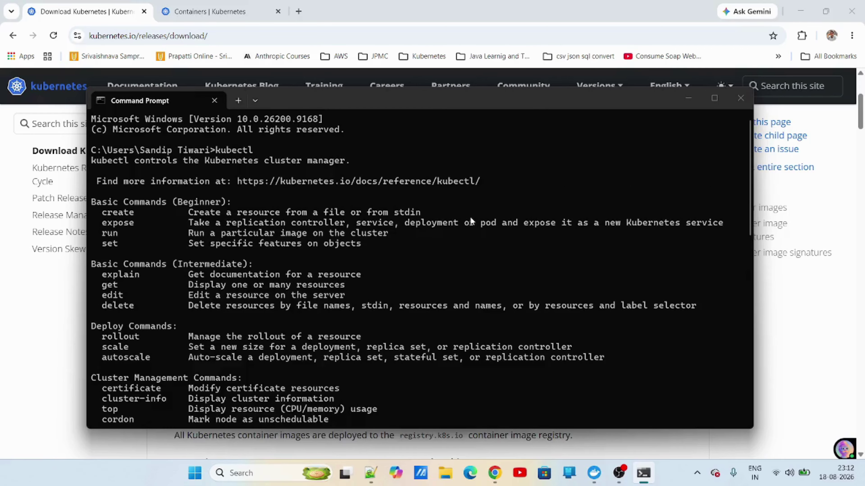
scroll(471, 218, "down", 5)
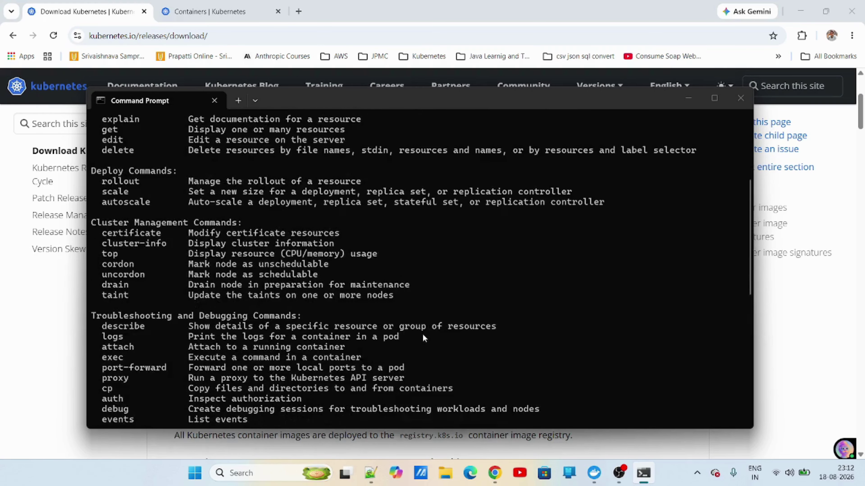
scroll(422, 336, "down", 10)
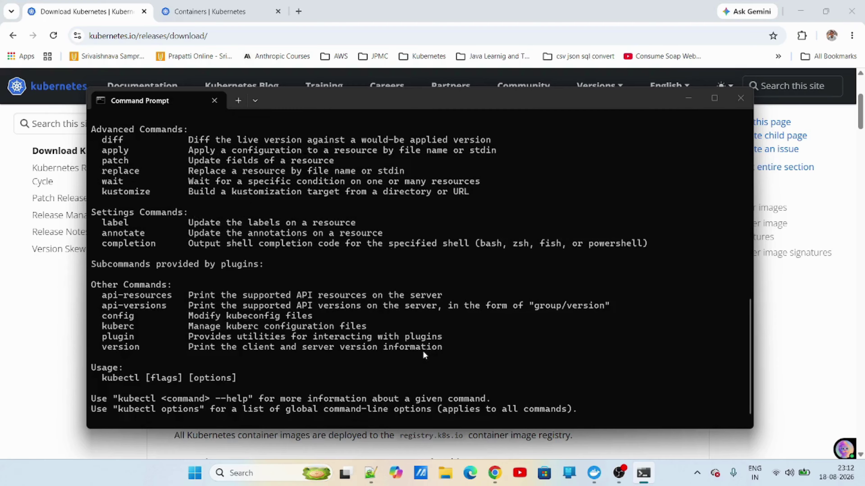
scroll(424, 355, "down", 1)
type("kubectl version")
key("Return")
Step: Switch to Docker Desktop and examine the cluster's status, type, node count, deployments, pods, nodes and services in the default namespace
left_click(594, 473)
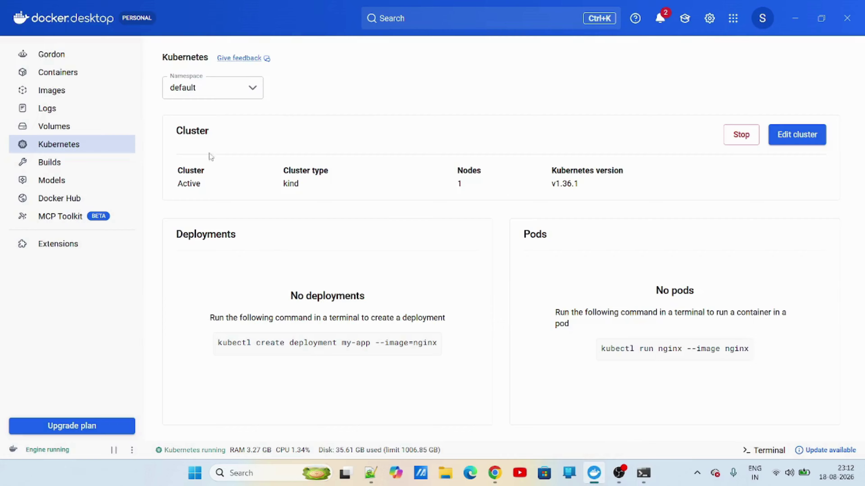
left_click(212, 96)
left_click(211, 96)
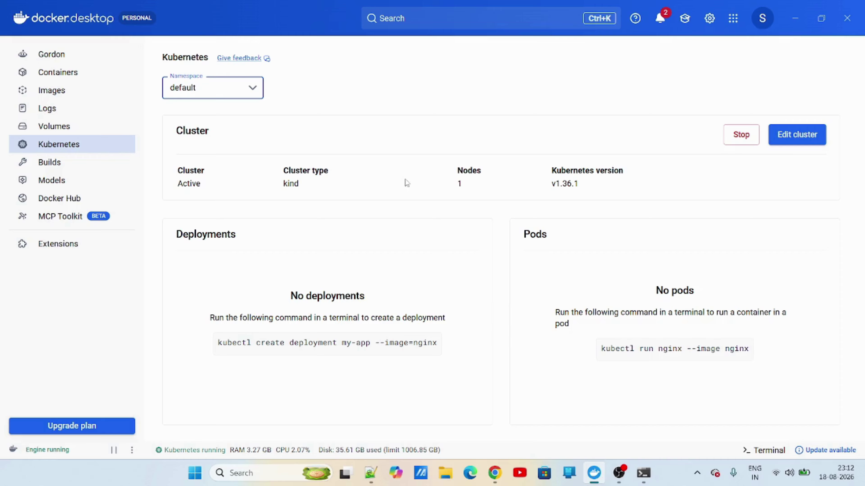
left_click_drag(177, 187, 326, 186)
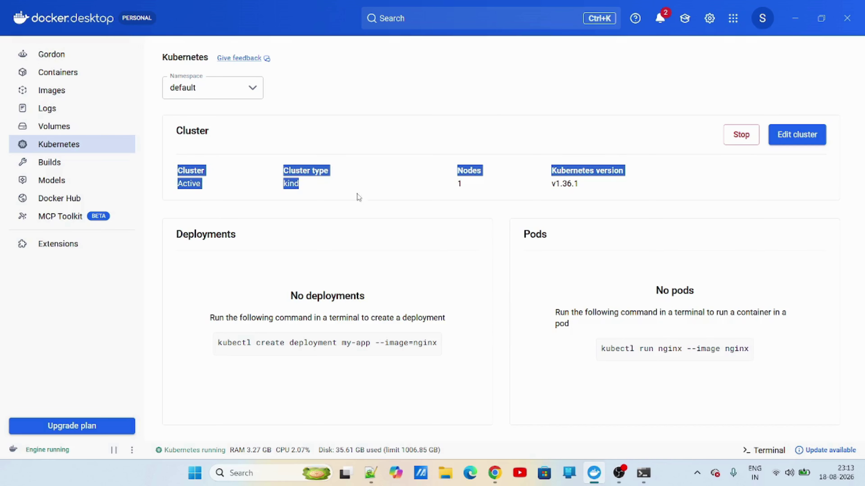
left_click(363, 203)
triple_click(484, 183)
left_click(622, 197)
scroll(413, 304, "down", 3)
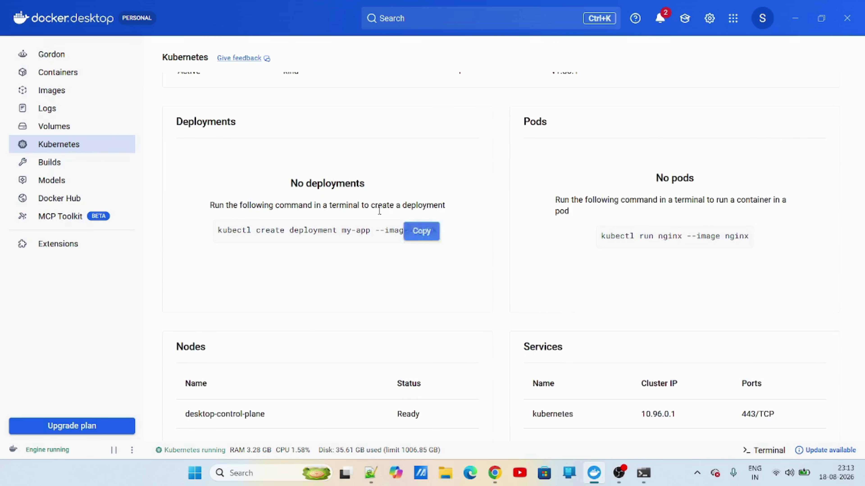
scroll(619, 225, "down", 3)
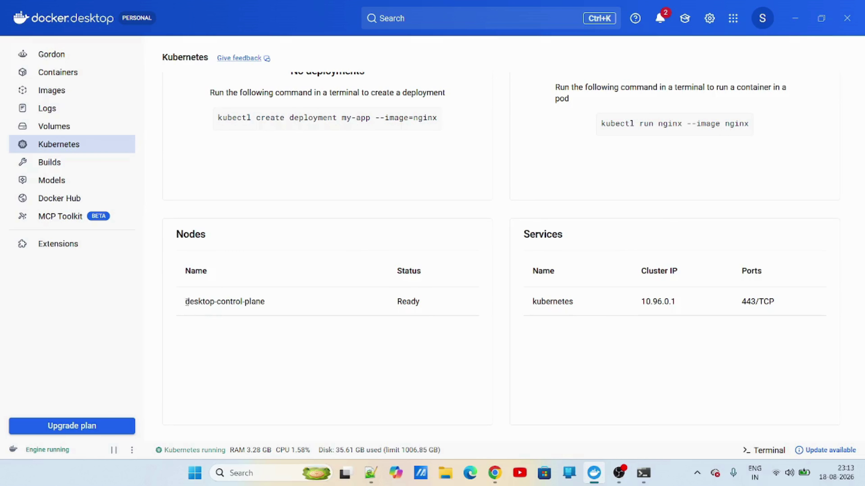
left_click_drag(186, 302, 286, 303)
Step: Switch to Command Prompt, clear its output, and enlarge both its text and its window
left_click(645, 475)
type("cls")
key("Return")
key("ctrl+equal")
key("ctrl+equal")
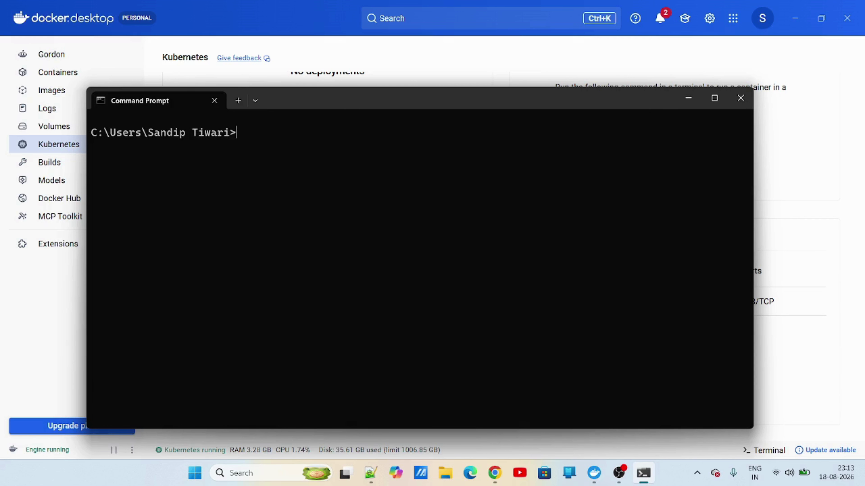
left_click(711, 105)
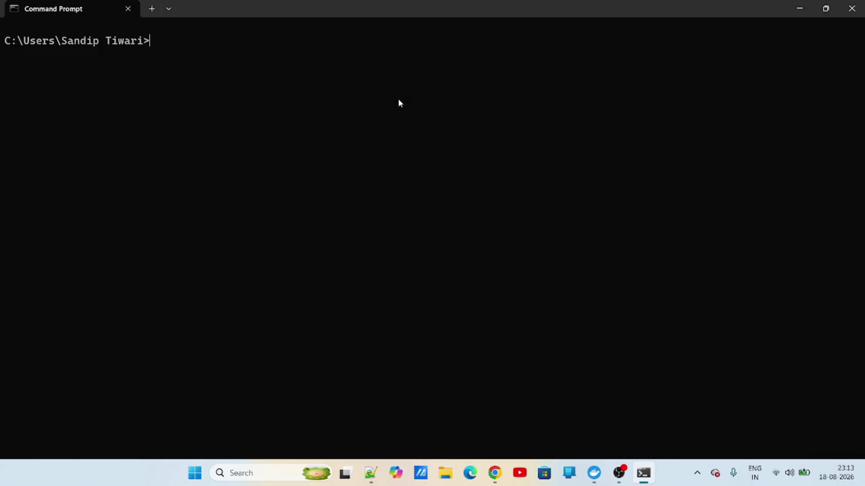
Step: List the cluster's nodes with kubectl get nodes and check the node's name
type("kube")
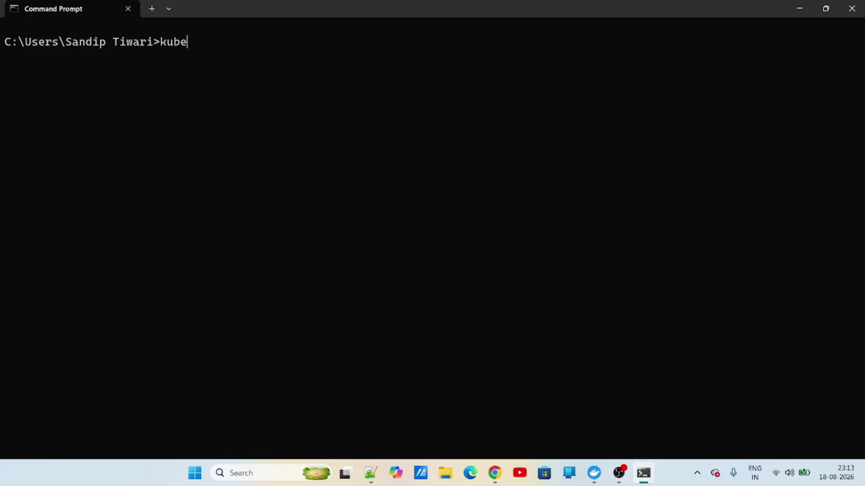
type("ctl get nodes")
key("Return")
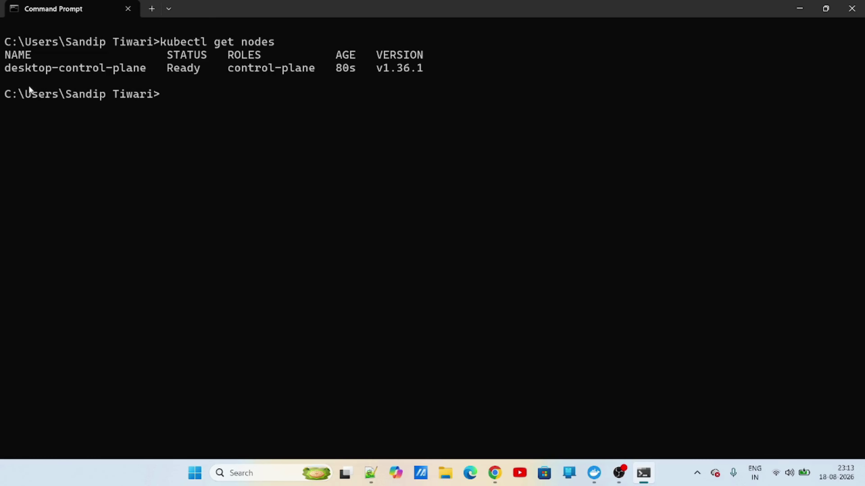
left_click_drag(6, 72, 141, 72)
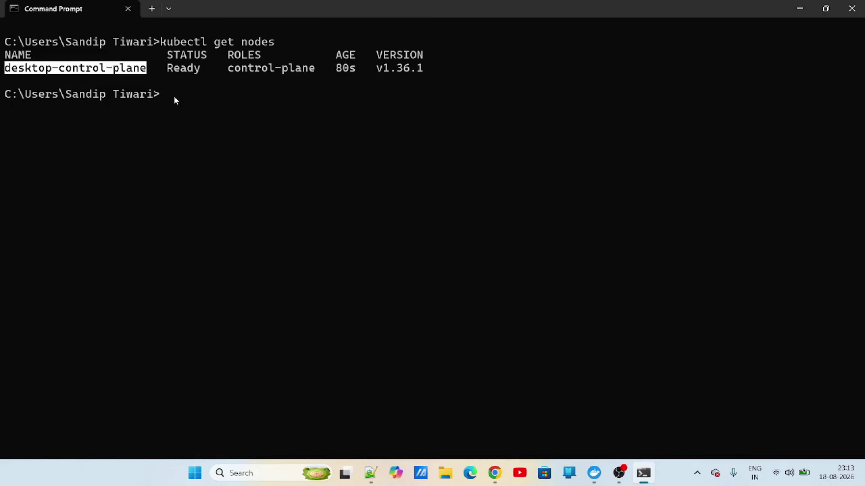
left_click(252, 95)
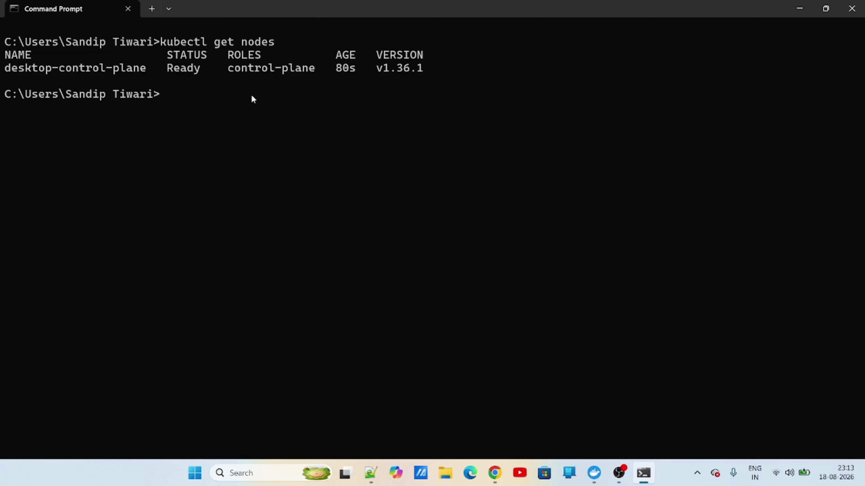
Step: List the cluster's namespaces with kubectl get namespaces and examine the default and kube- entries
type("kubectl get namespaces")
key("Return")
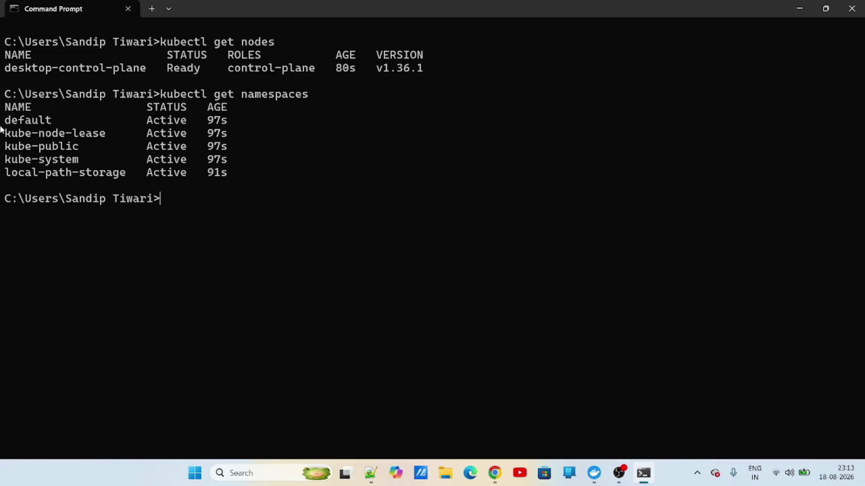
left_click_drag(2, 122, 247, 132)
left_click(18, 141)
left_click_drag(3, 134, 251, 169)
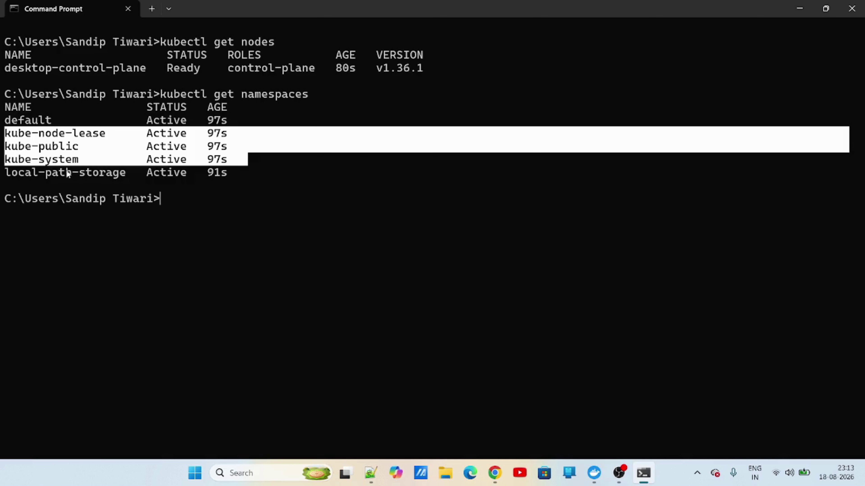
Step: Compare the namespaces offered on Docker Desktop's Kubernetes page with the Command Prompt output
left_click(594, 473)
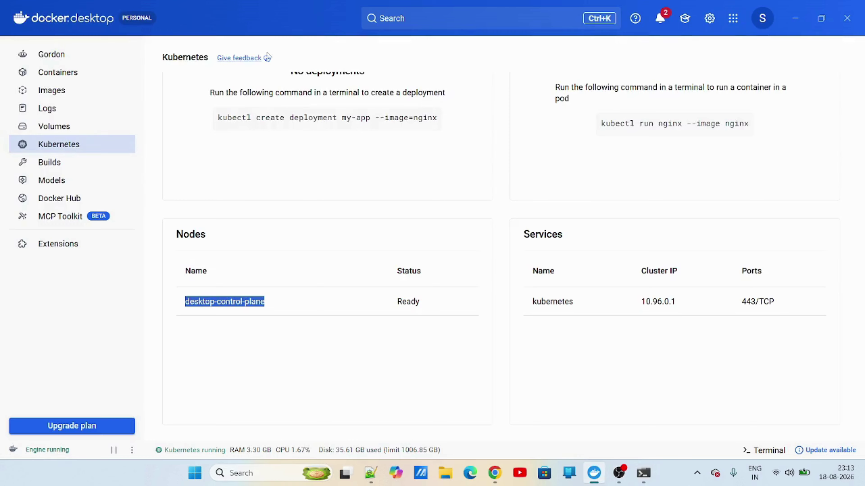
left_click(235, 94)
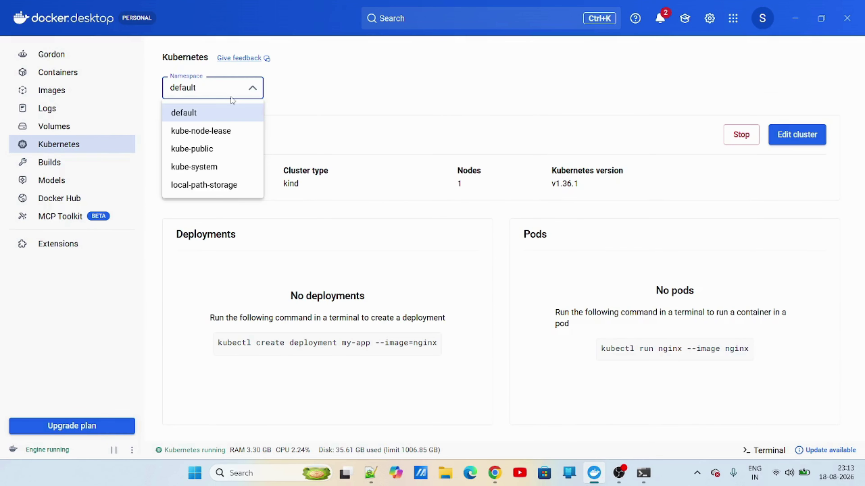
left_click(363, 88)
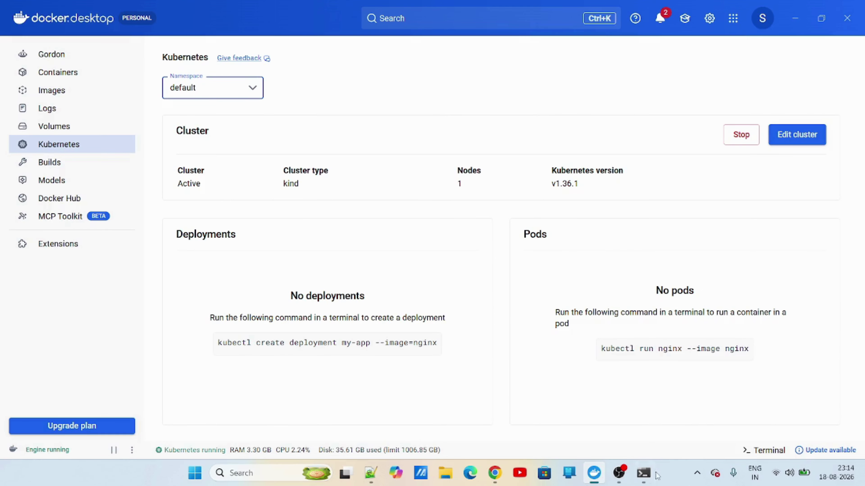
mouse_move(651, 477)
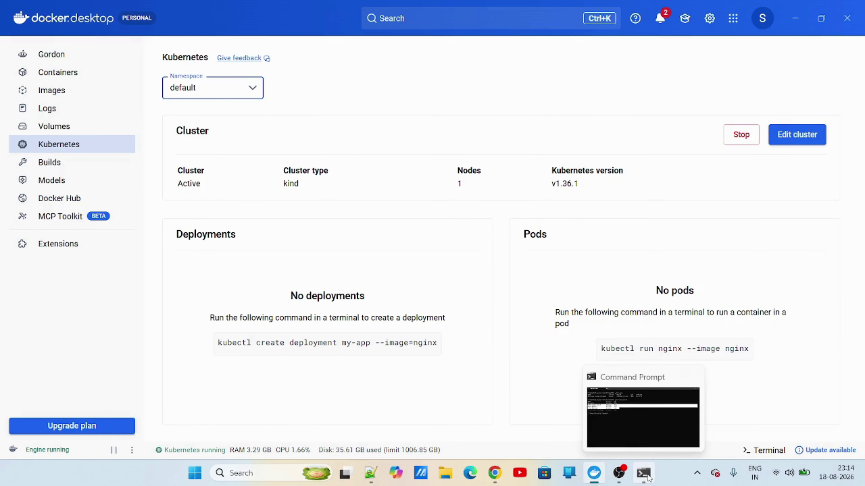
left_click(643, 435)
left_click(297, 210)
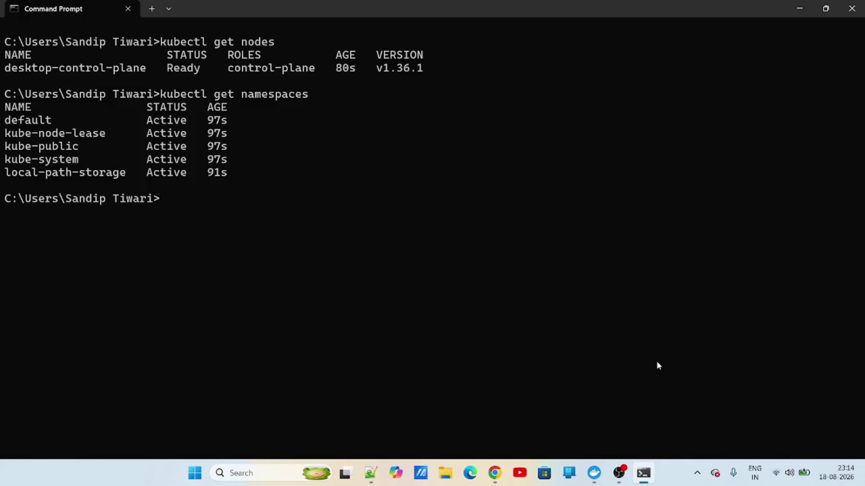
mouse_move(643, 479)
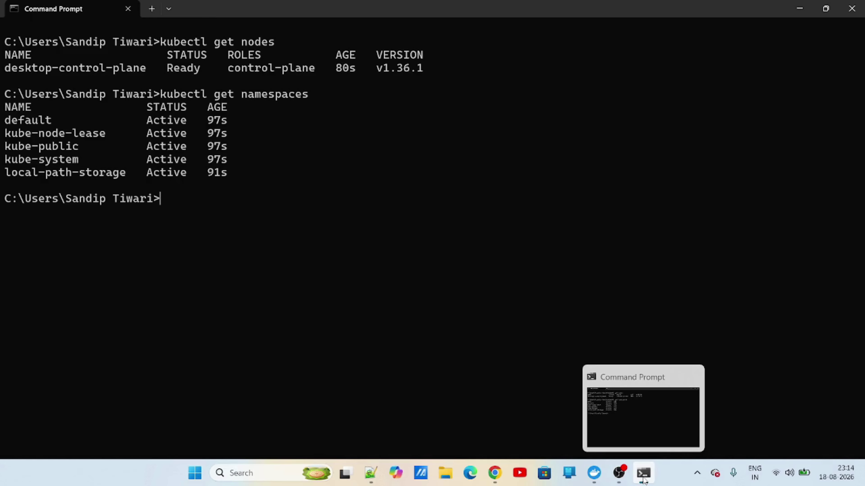
left_click(644, 479)
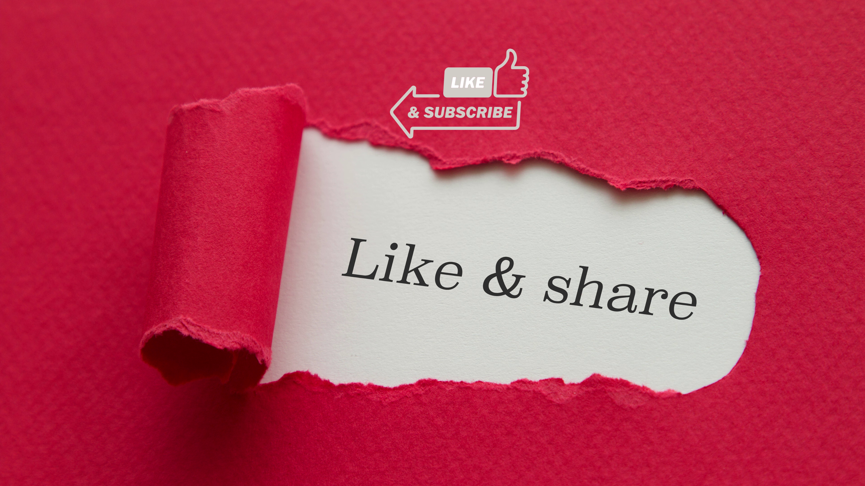